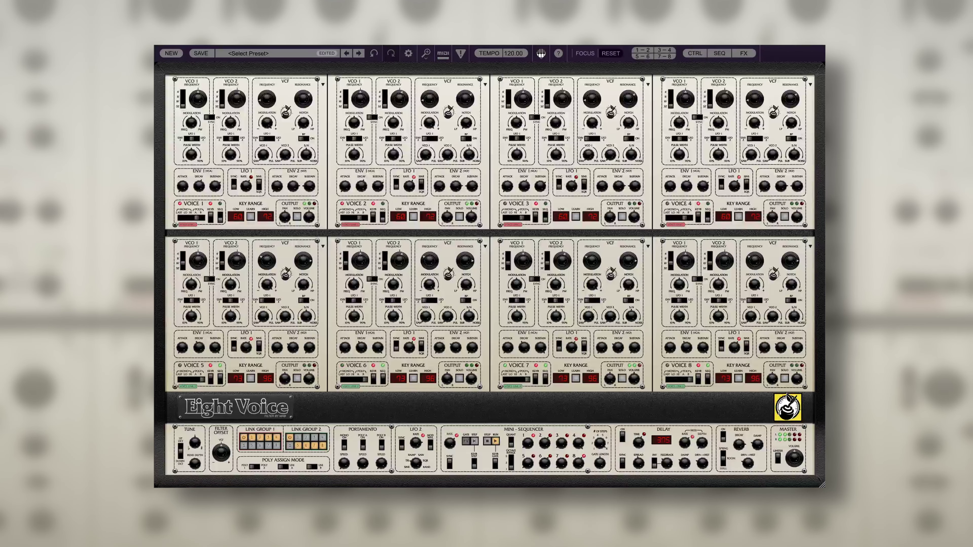
# Stop the mini-sequencer and initialise the patch, putting all eight voices in Link Group 1
pyautogui.press('space')
pyautogui.hotkey('ctrl', 'z')
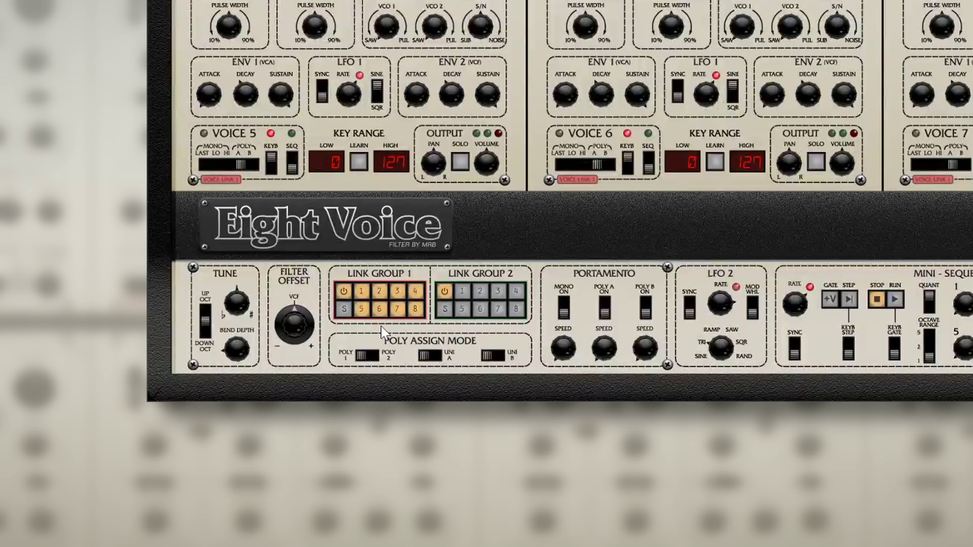
# Limit Link Group 1 to voices 1–4, solo it, lower their filter cutoff and add slight modulation
pyautogui.moveTo(359, 313); pyautogui.dragTo(416, 312)
pyautogui.click(343, 315)
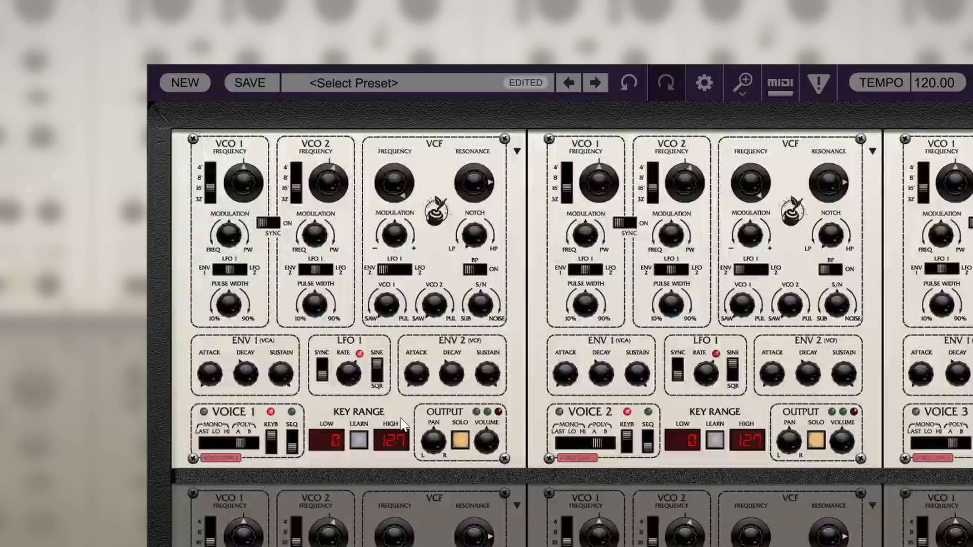
pyautogui.moveTo(394, 182); pyautogui.dragTo(430, 378)
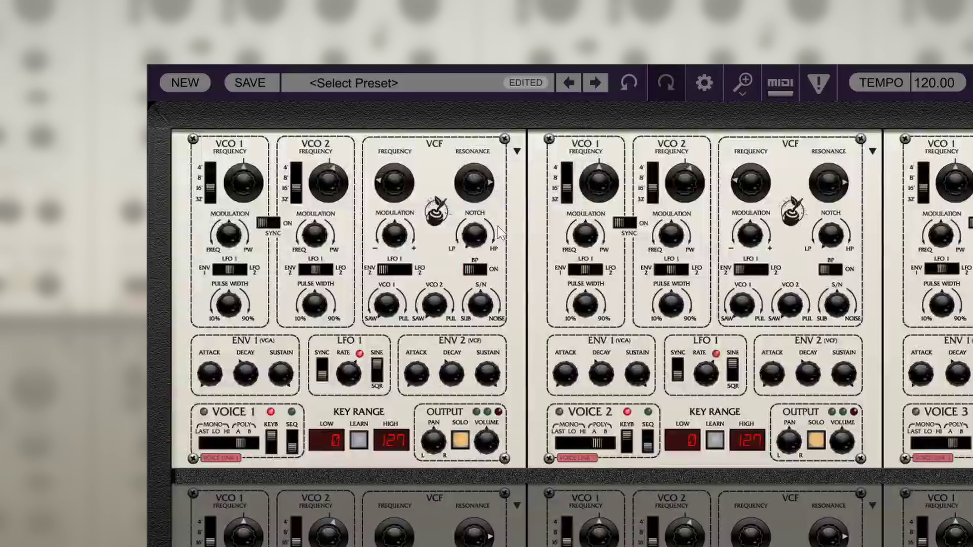
pyautogui.moveTo(397, 214)
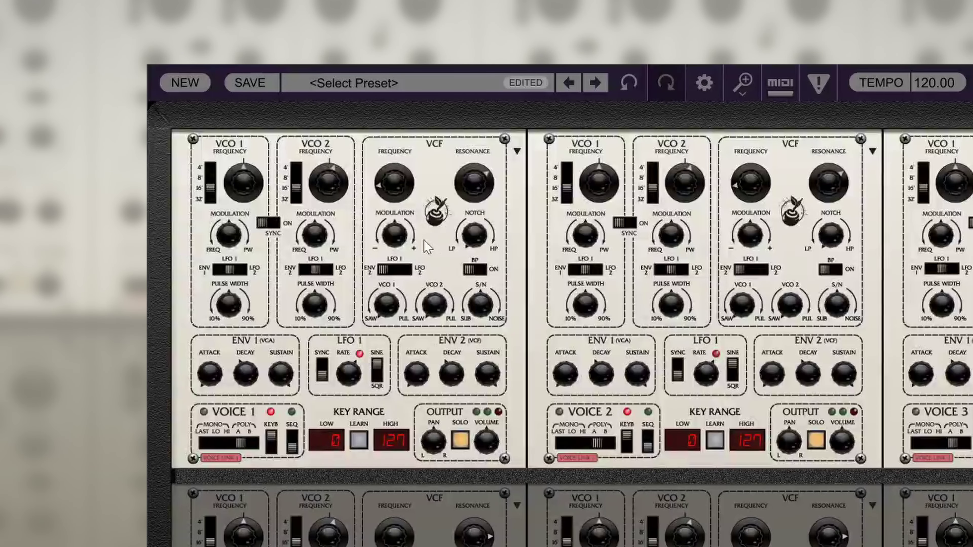
pyautogui.moveTo(414, 241); pyautogui.dragTo(438, 266)
# Lengthen filter envelope decay, set its sustain to 0.20, tweak amp sustain, and change oscillator octaves (VCO 2 at 32')
pyautogui.moveTo(452, 373); pyautogui.dragTo(459, 311)
pyautogui.moveTo(486, 371); pyautogui.dragTo(376, 498)
pyautogui.moveTo(281, 374); pyautogui.dragTo(288, 466)
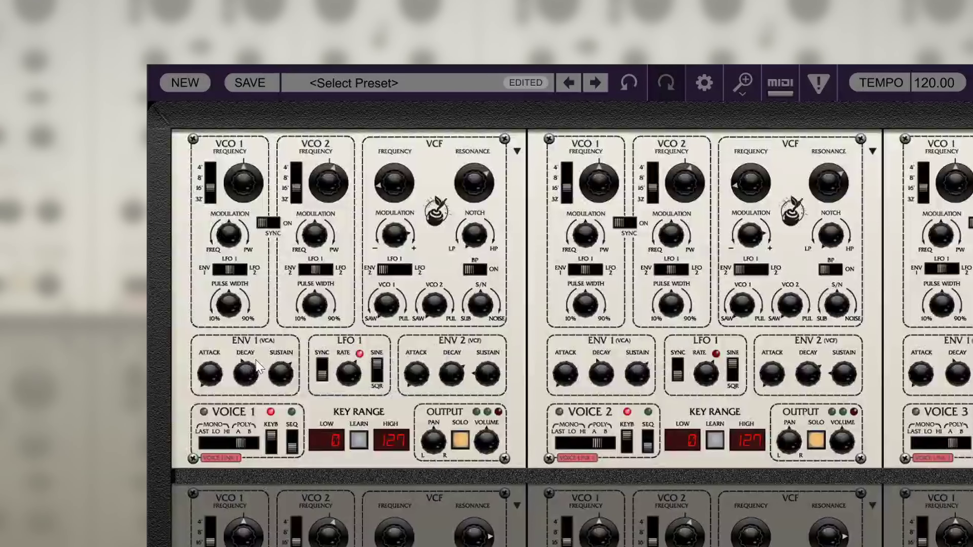
pyautogui.moveTo(284, 375); pyautogui.dragTo(285, 370)
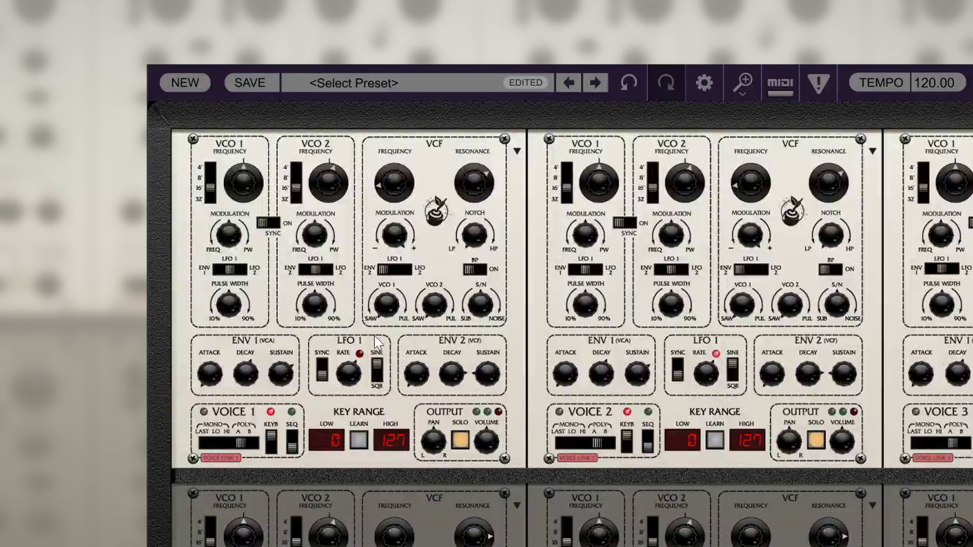
pyautogui.click(296, 198)
pyautogui.click(210, 197)
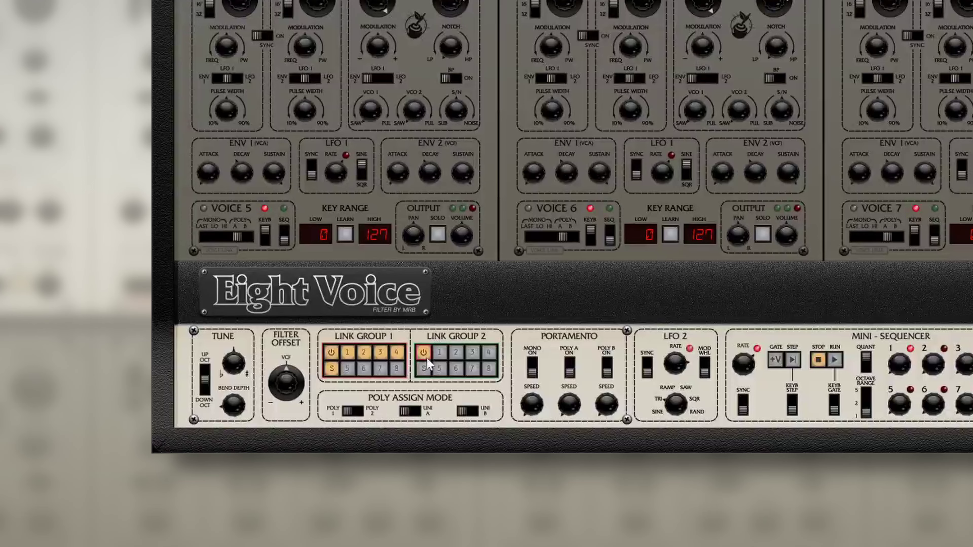
# Solo voices 5–8 in Link Group 2 with cutoff near 56 Hz, 18.2% modulation and shorter filter decay
pyautogui.moveTo(435, 369); pyautogui.dragTo(491, 377)
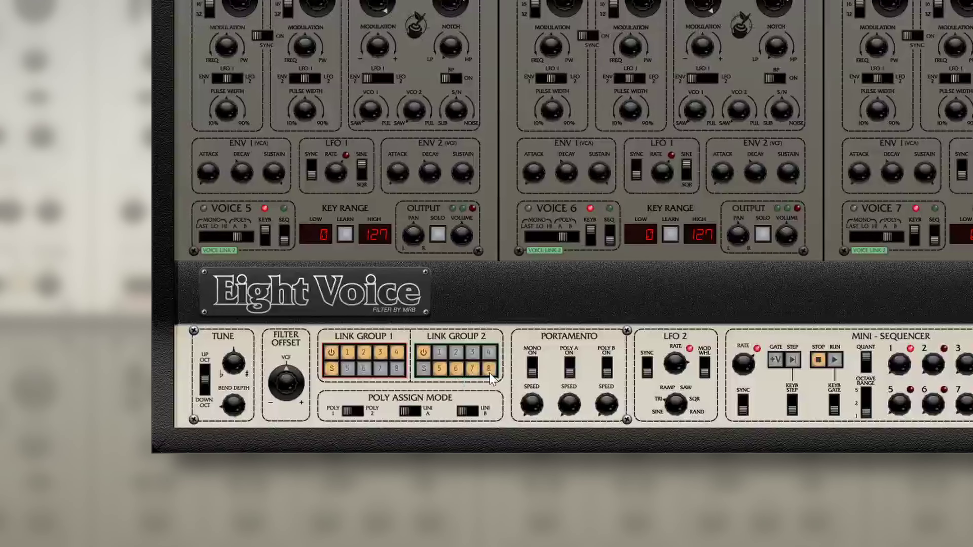
pyautogui.click(423, 369)
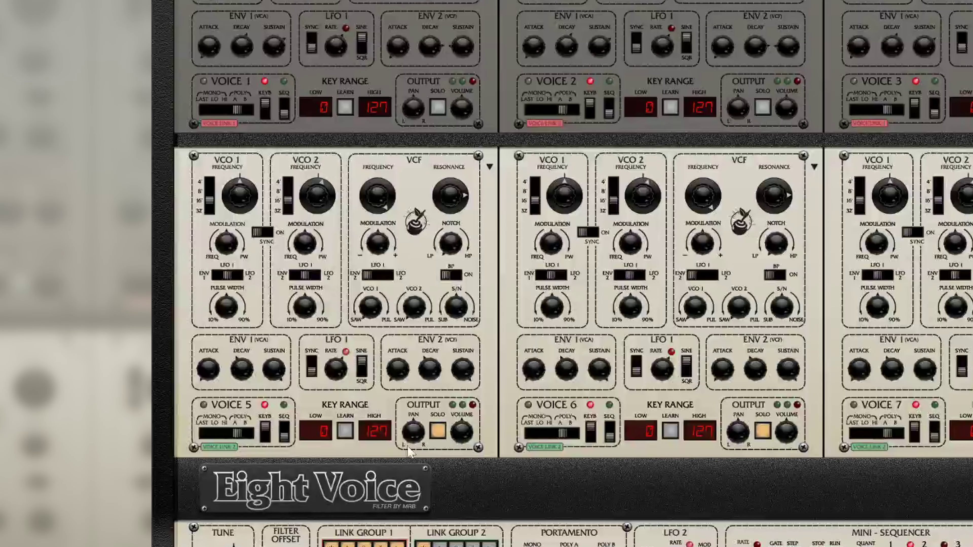
pyautogui.moveTo(377, 196); pyautogui.dragTo(424, 383)
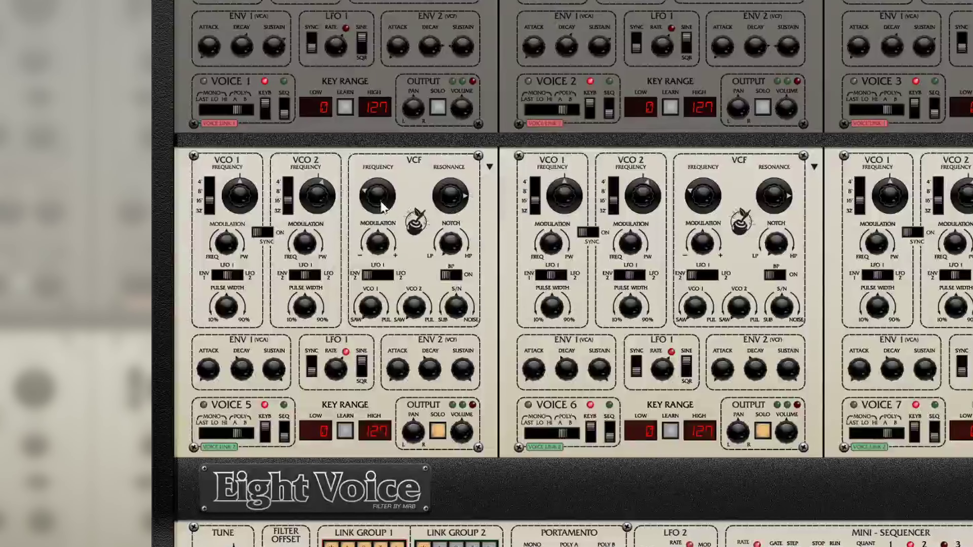
pyautogui.moveTo(377, 243); pyautogui.dragTo(384, 161)
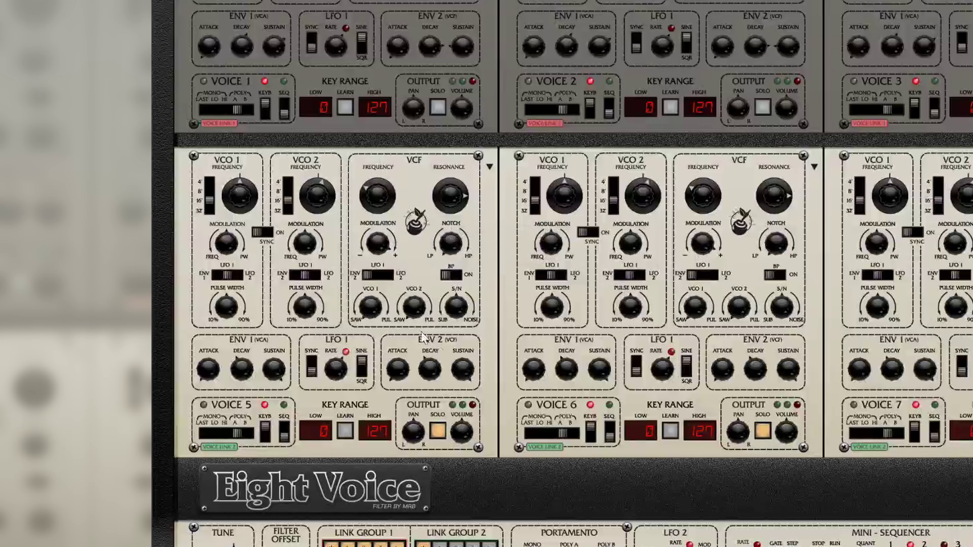
pyautogui.moveTo(430, 370); pyautogui.dragTo(436, 413)
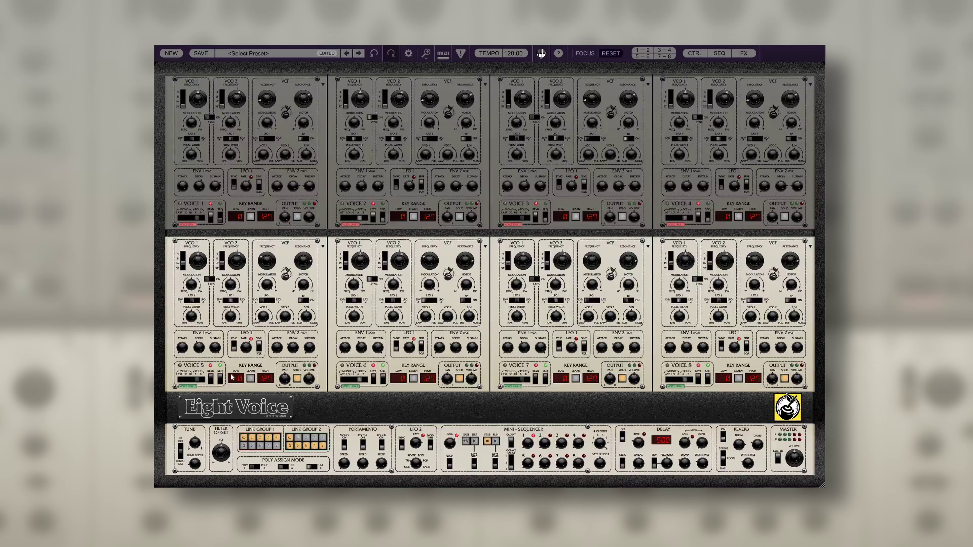
# Focus the mini-sequencer, turn on tempo SYNC, and set KEYB GATE on with KEYB STEP off
pyautogui.click(712, 54)
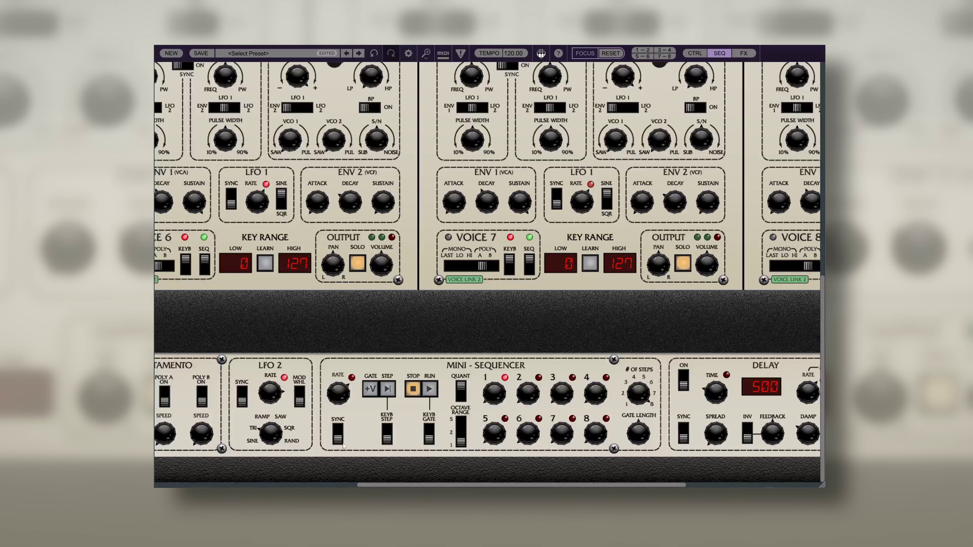
pyautogui.click(337, 434)
pyautogui.moveTo(342, 401)
pyautogui.click(387, 440)
pyautogui.click(428, 434)
# Set step 1's pitch around C2, toggle pitch quantizing, and turn step 2 off
pyautogui.moveTo(494, 393)
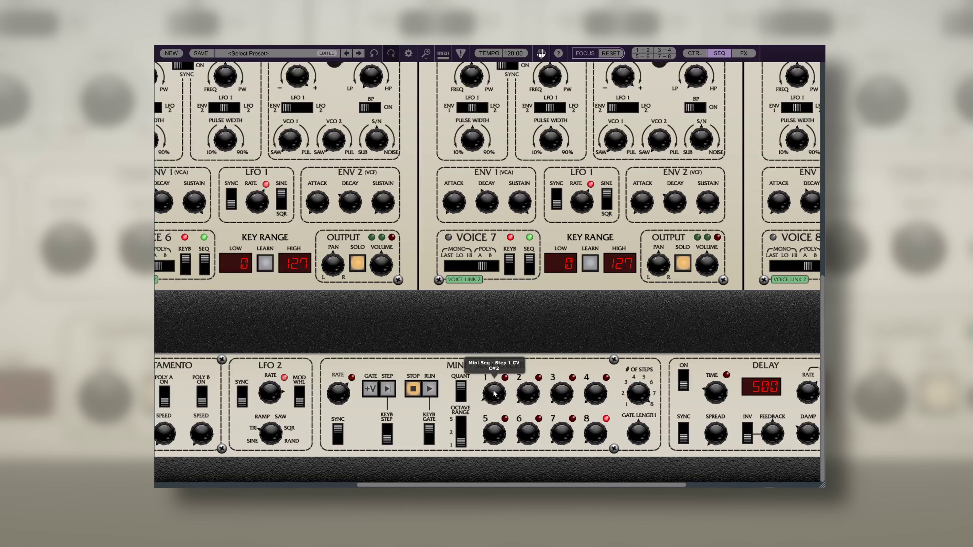
pyautogui.moveTo(494, 390); pyautogui.dragTo(496, 396)
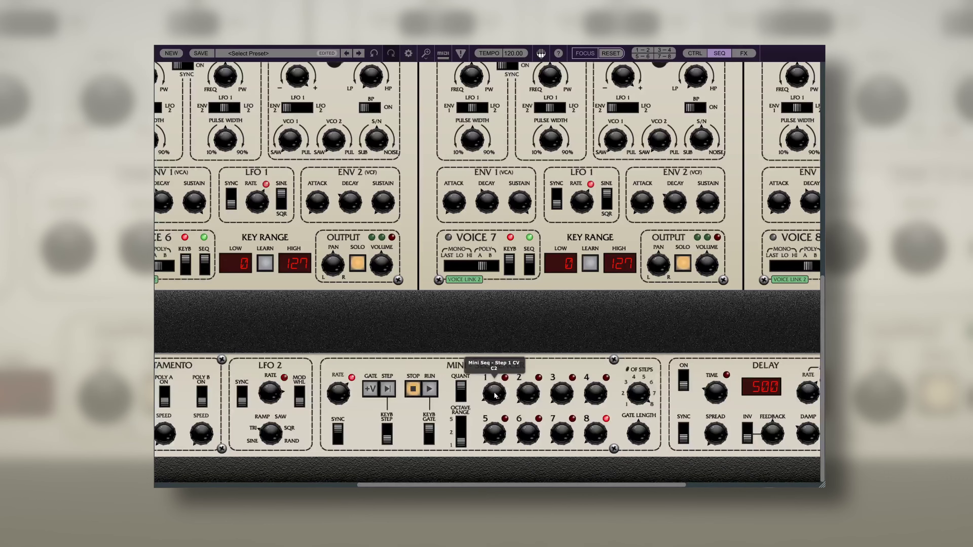
pyautogui.click(461, 394)
pyautogui.moveTo(483, 400); pyautogui.dragTo(492, 375)
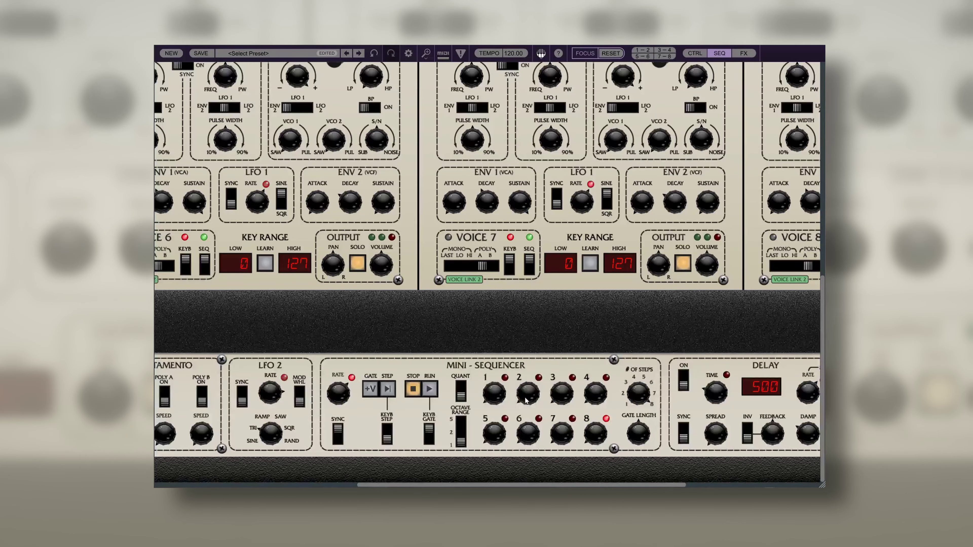
pyautogui.moveTo(524, 401)
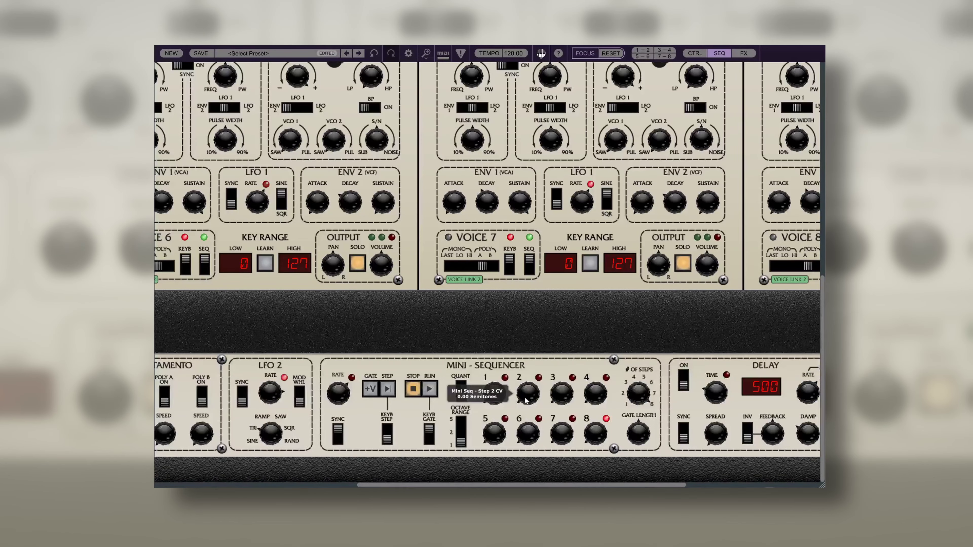
pyautogui.moveTo(526, 400); pyautogui.dragTo(532, 412)
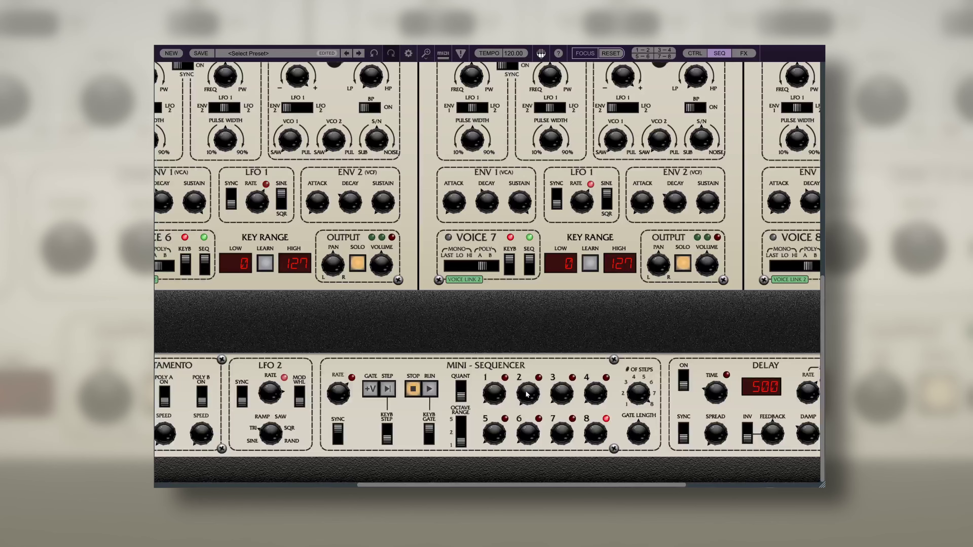
# Enter step 4 pitch 12 and step 8 pitch 7, adjust step 6, and restore the full panel view
pyautogui.doubleClick(597, 398)
pyautogui.write('12')
pyautogui.press('Return')
pyautogui.moveTo(527, 435); pyautogui.dragTo(529, 419)
pyautogui.doubleClick(593, 433)
pyautogui.write('7')
pyautogui.press('Return')
pyautogui.click(612, 55)
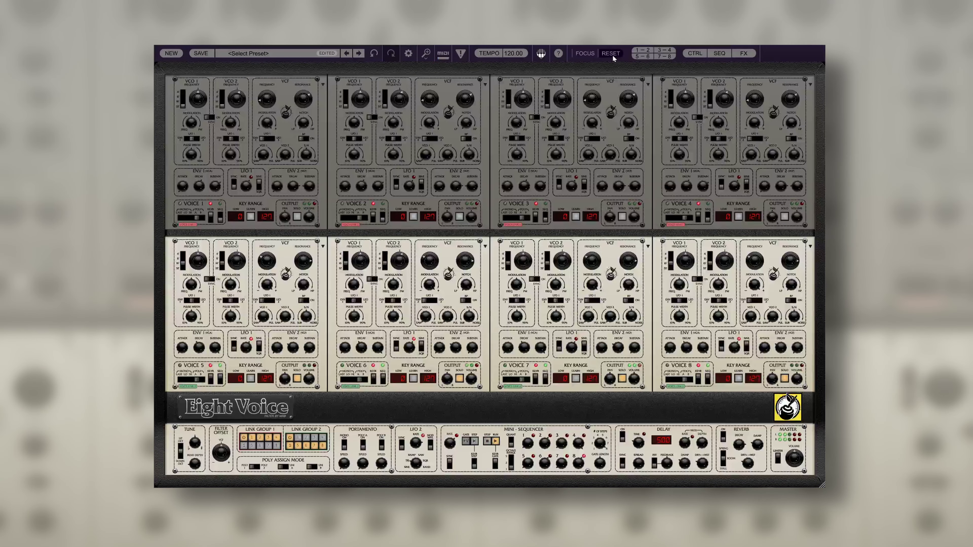
# Unsolo Link Group 2, switch voices 5–8 to poly B, and learn their key range as 73–96
pyautogui.click(290, 446)
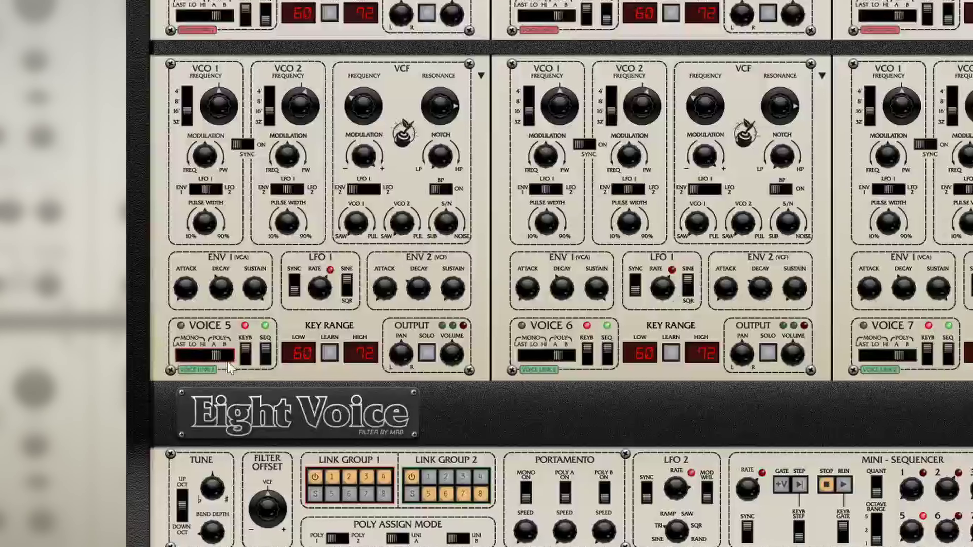
pyautogui.moveTo(216, 356); pyautogui.dragTo(226, 358)
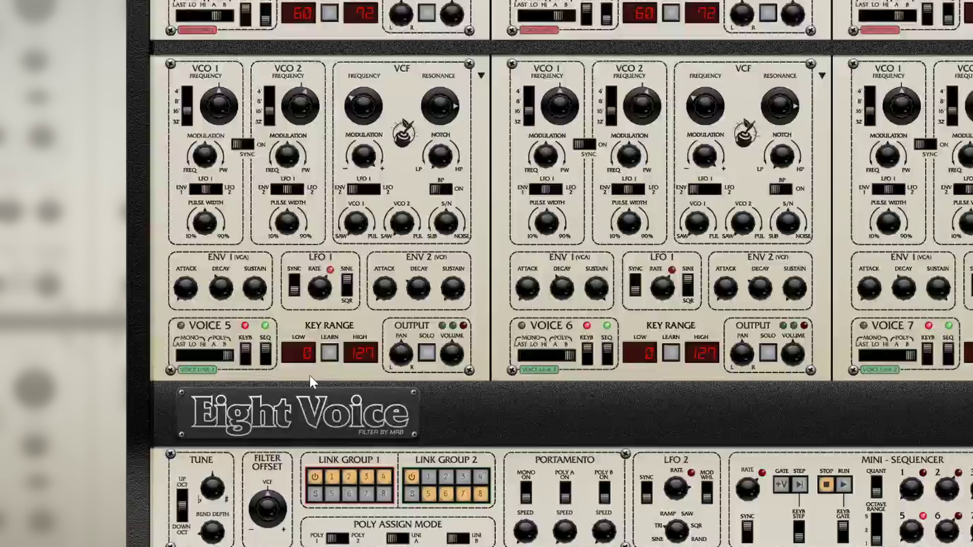
pyautogui.click(332, 358)
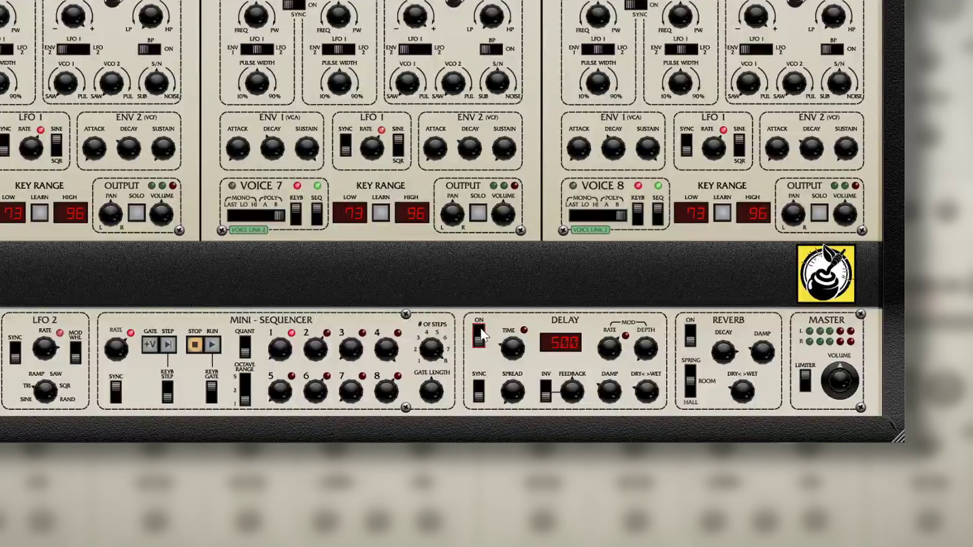
# Turn on delay SYNC, set TIME to 1/8 dotted (375), and raise the SPREAD knob
pyautogui.click(478, 335)
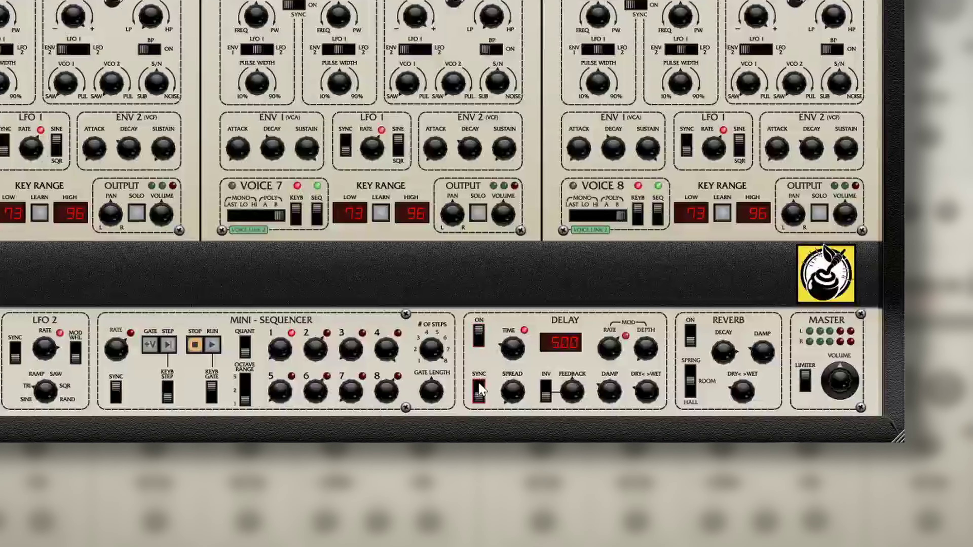
pyautogui.moveTo(505, 362); pyautogui.dragTo(515, 279)
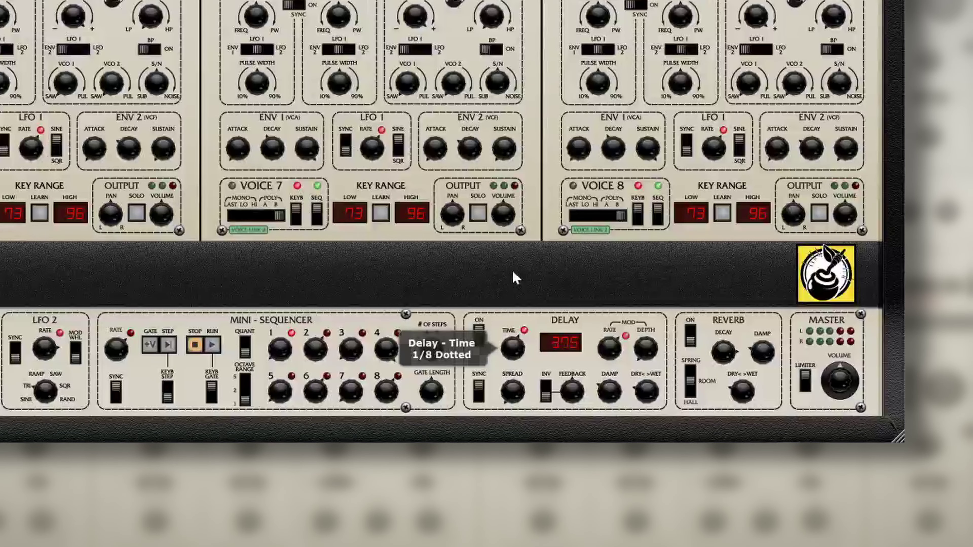
pyautogui.moveTo(512, 368); pyautogui.dragTo(517, 299)
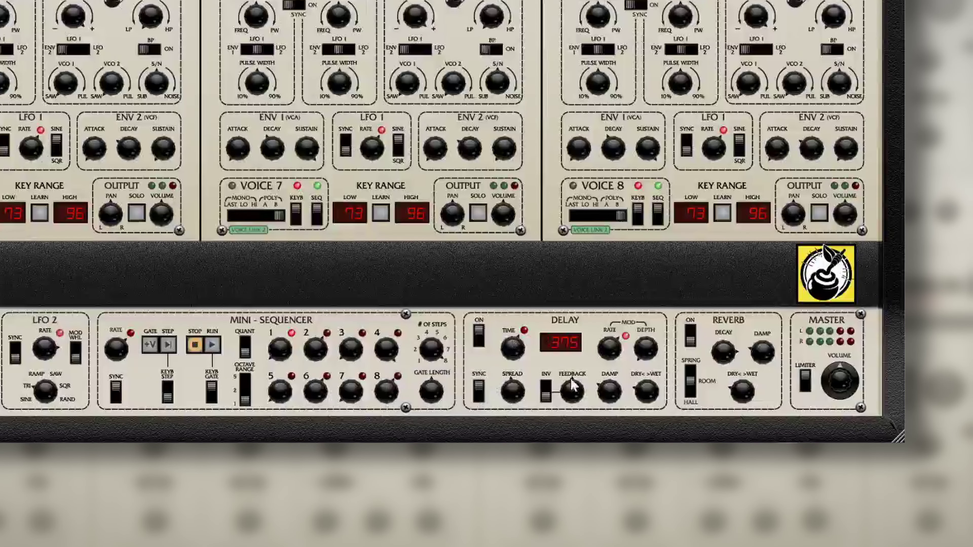